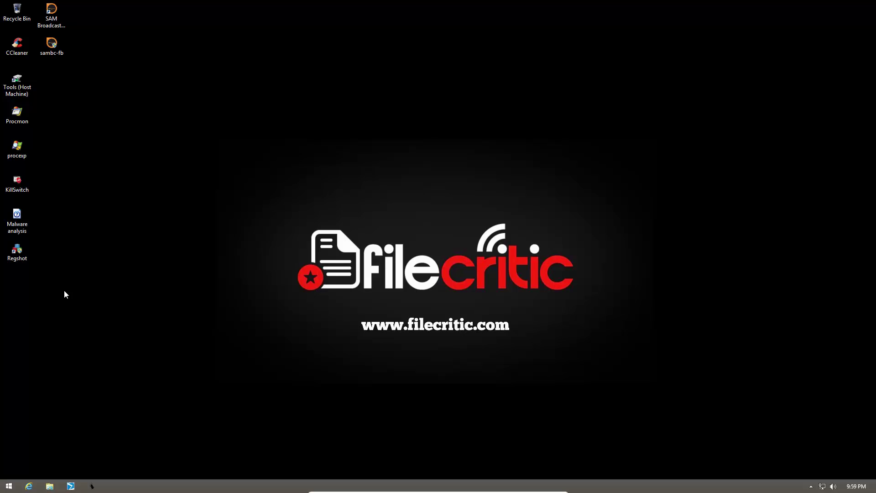
Check the general properties of the sambc-fb installer file on the desktop, and close them
{"action": "right_click", "coordinate": [47, 51]}
{"action": "left_click", "coordinate": [81, 229]}
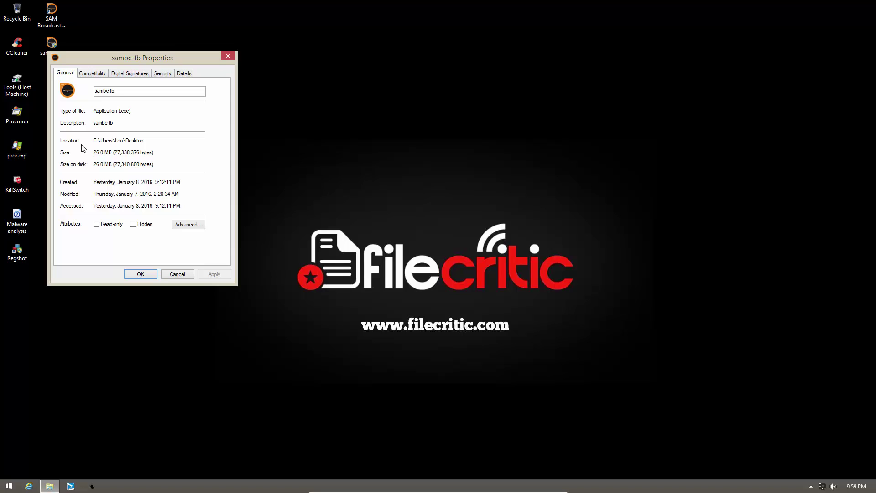
{"action": "left_click", "coordinate": [176, 275]}
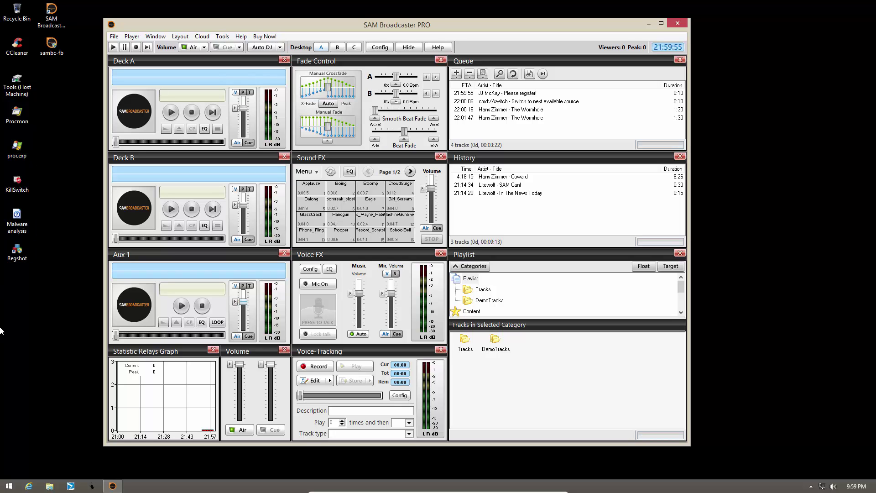
Shift the SAM Broadcaster PRO window sideways and browse the songs in the playlist's Tracks category
{"action": "left_click_drag", "start_coordinate": [428, 26], "coordinate": [453, 26]}
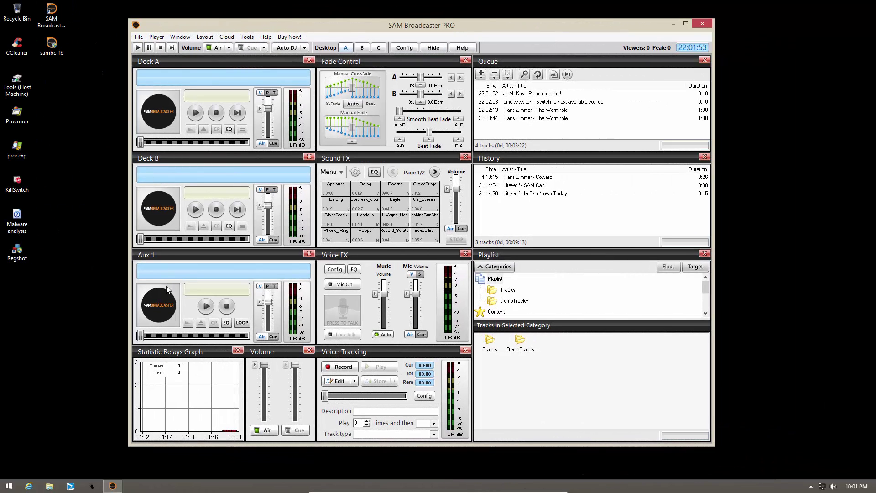
{"action": "left_click", "coordinate": [502, 290]}
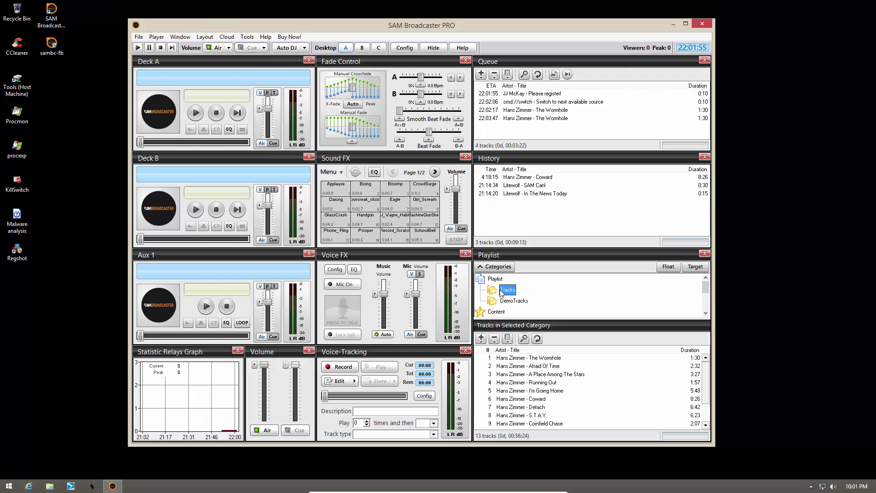
{"action": "left_click", "coordinate": [538, 358]}
{"action": "scroll", "coordinate": [532, 364], "scroll_direction": "down", "scroll_amount": 1}
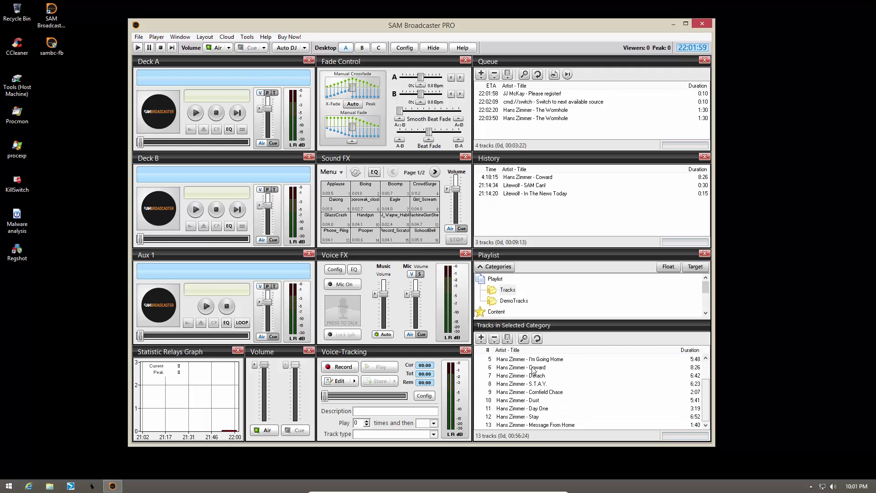
{"action": "scroll", "coordinate": [532, 369], "scroll_direction": "up", "scroll_amount": 1}
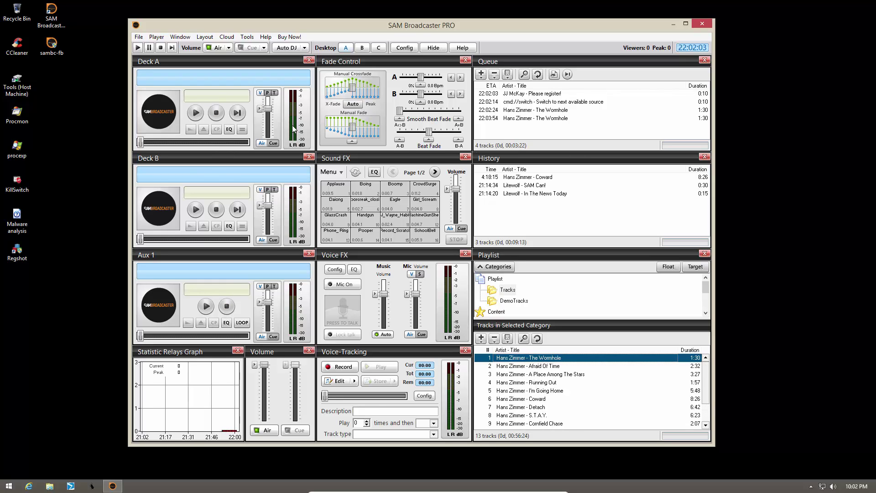
{"action": "left_click", "coordinate": [537, 392]}
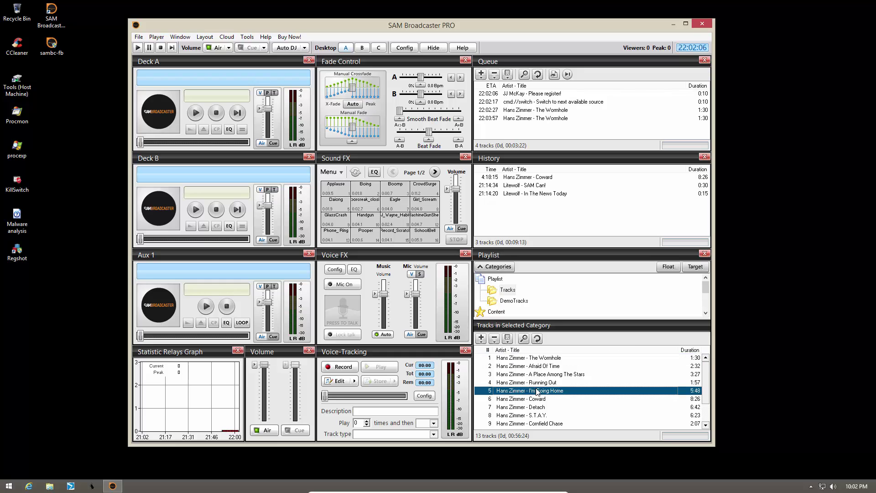
Load the track Cornfield Chase from the Tracks category into Deck A
{"action": "scroll", "coordinate": [538, 392], "scroll_direction": "down", "scroll_amount": 1}
{"action": "left_click", "coordinate": [541, 415]}
{"action": "left_click", "coordinate": [540, 399], "text": "ctrl"}
{"action": "left_click_drag", "start_coordinate": [541, 398], "coordinate": [180, 140]}
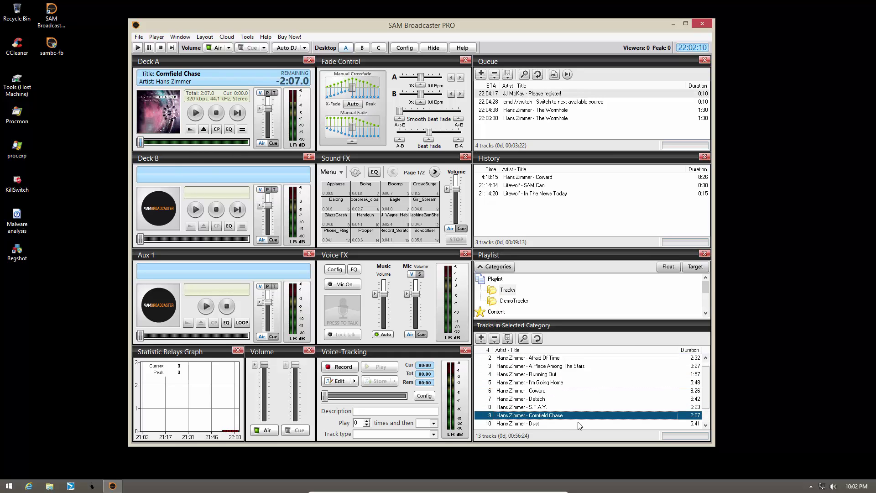
Load Coward into Aux 1 and A Place Among The Stars into Deck B
{"action": "left_click", "coordinate": [534, 391]}
{"action": "left_click_drag", "start_coordinate": [537, 392], "coordinate": [215, 286]}
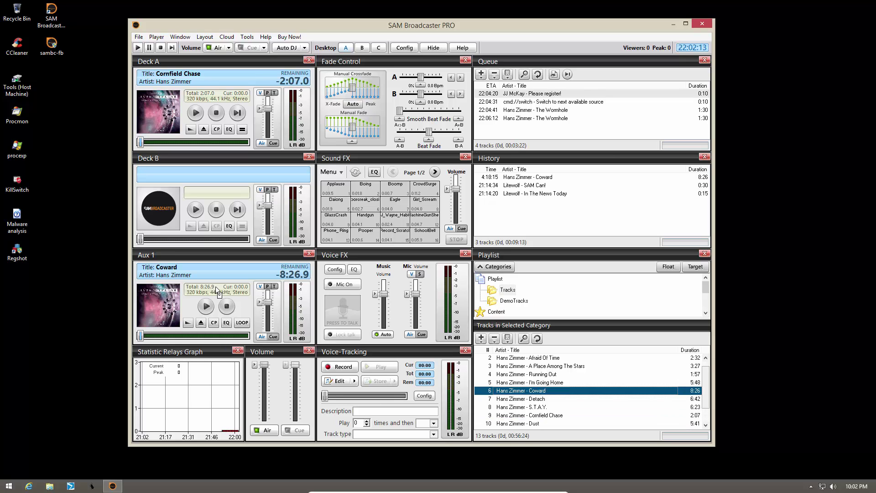
{"action": "left_click", "coordinate": [546, 366]}
{"action": "left_click_drag", "start_coordinate": [552, 371], "coordinate": [221, 202]}
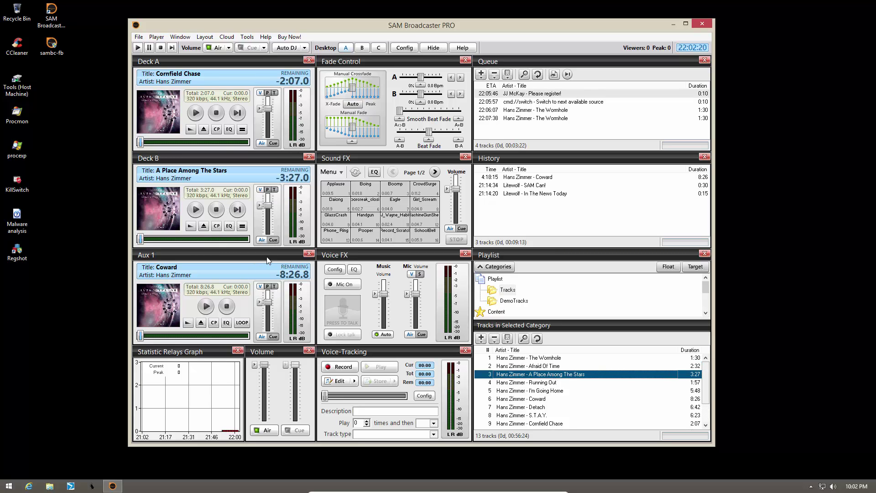
Play and pause Cornfield Chase on Deck A twice, rewinding it to the start each time
{"action": "left_click", "coordinate": [195, 114]}
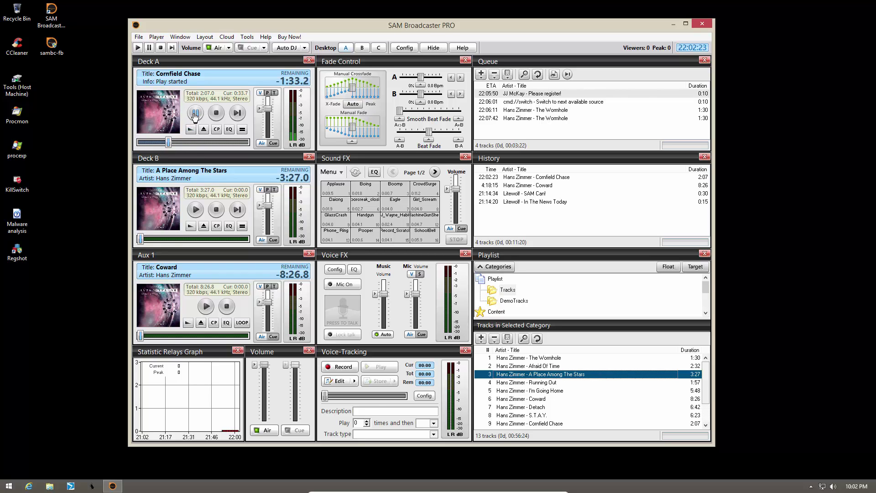
{"action": "left_click", "coordinate": [194, 115]}
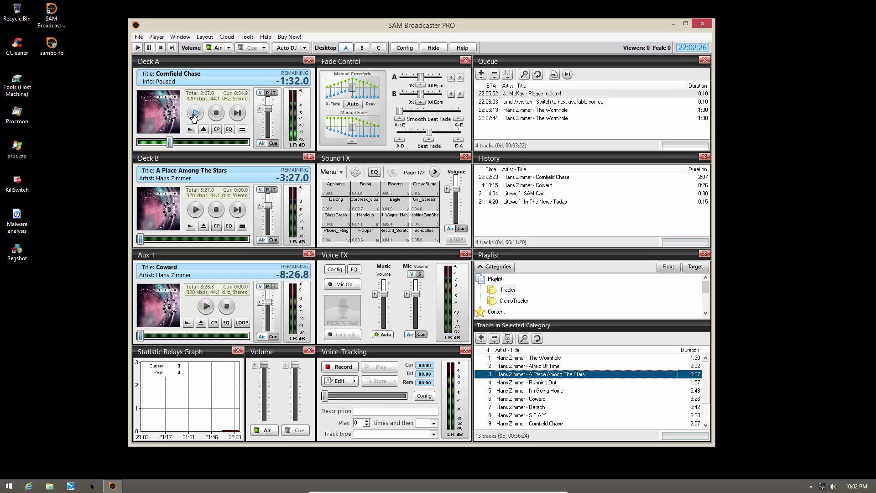
{"action": "left_click_drag", "start_coordinate": [164, 146], "coordinate": [140, 144]}
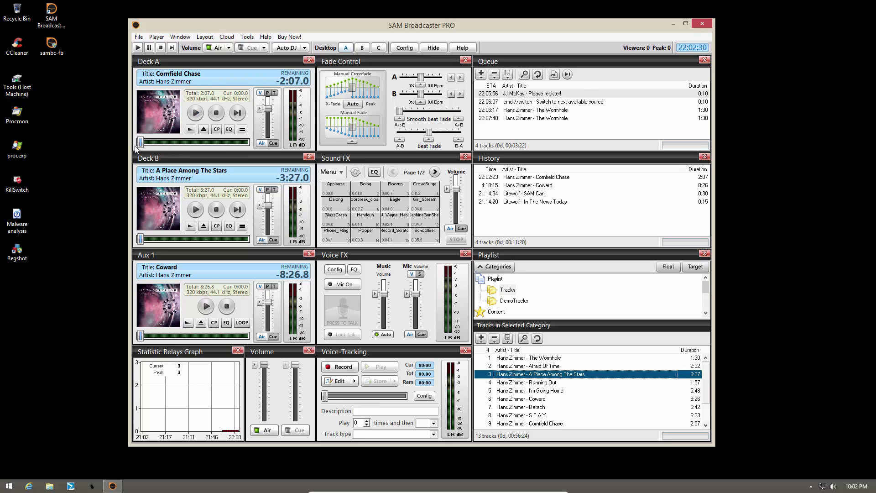
{"action": "mouse_move", "coordinate": [141, 238]}
{"action": "left_mouse_down"}
{"action": "mouse_move", "coordinate": [178, 238]}
{"action": "mouse_move", "coordinate": [140, 238]}
{"action": "left_mouse_up"}
{"action": "left_click", "coordinate": [198, 114]}
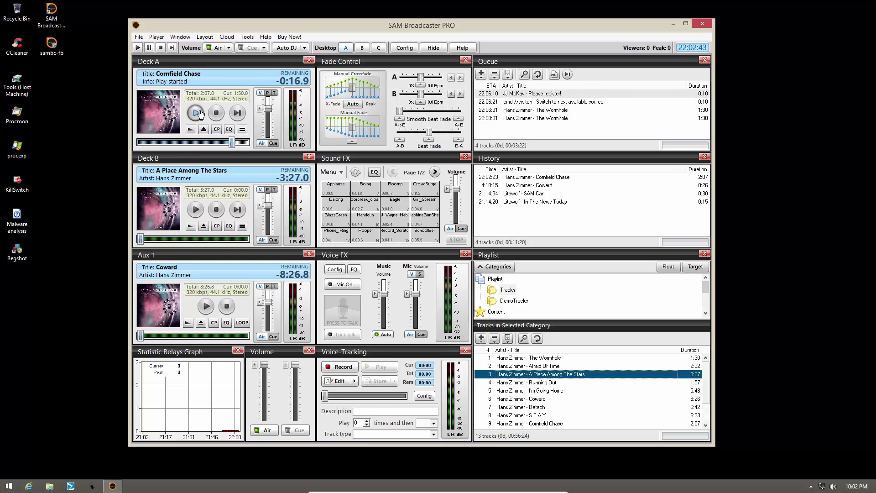
{"action": "left_click", "coordinate": [198, 113]}
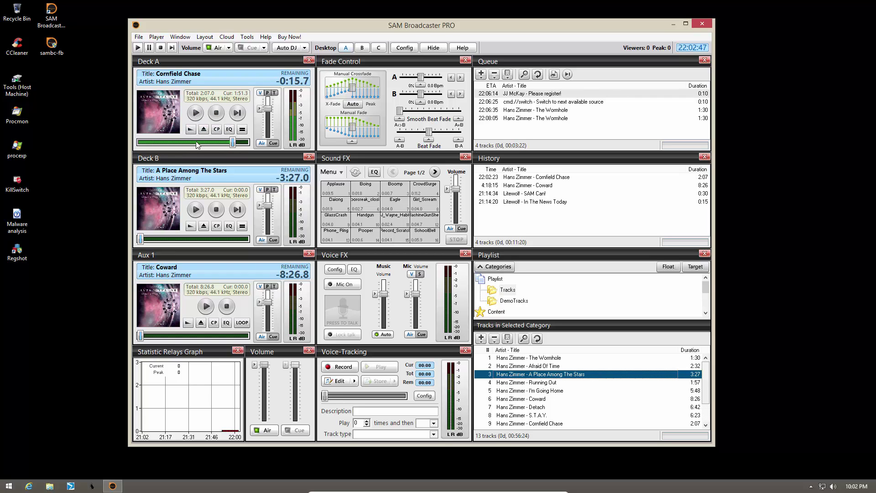
{"action": "left_click_drag", "start_coordinate": [219, 144], "coordinate": [140, 142]}
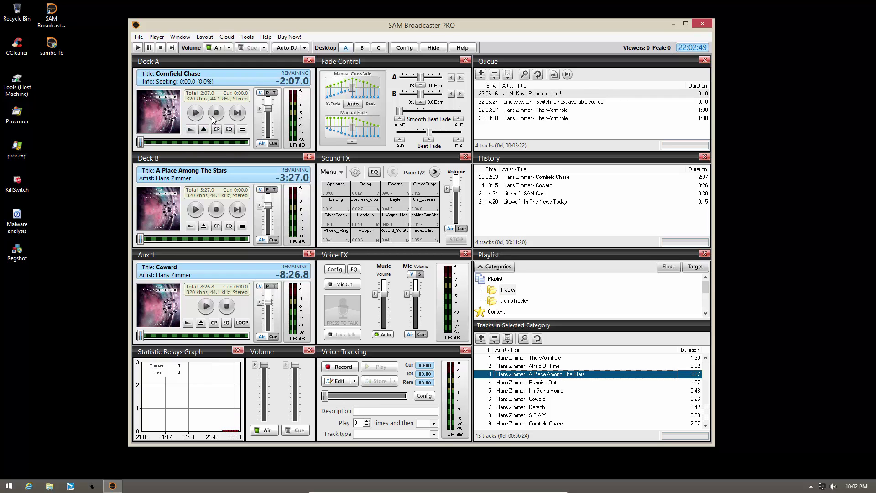
Examine the equalizer in the audio settings opened from Deck A, and close the settings
{"action": "left_click", "coordinate": [229, 129]}
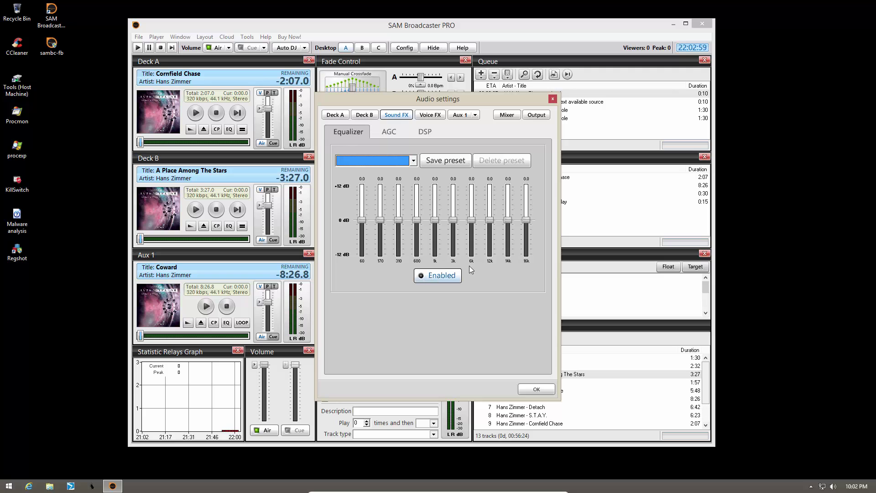
{"action": "left_click", "coordinate": [553, 99]}
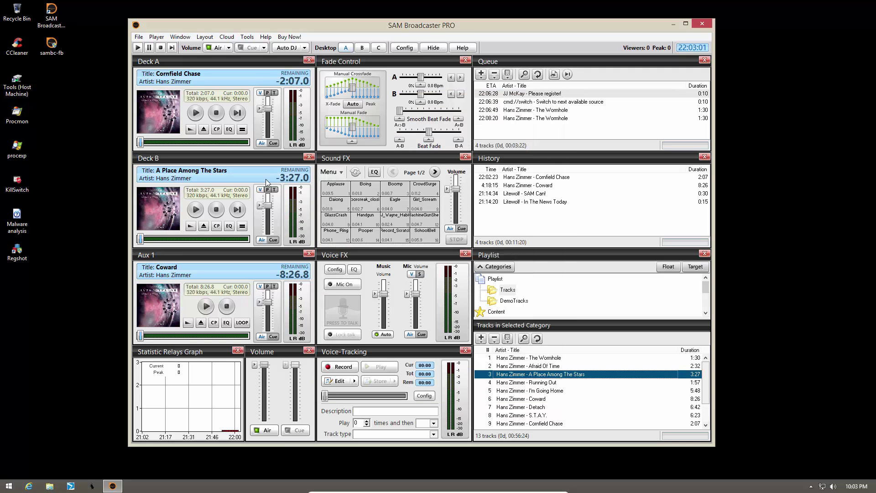
Play Deck A with its volume near the minimum, and play Deck B from partway through with its volume at about -12.9 dB
{"action": "left_click", "coordinate": [195, 114]}
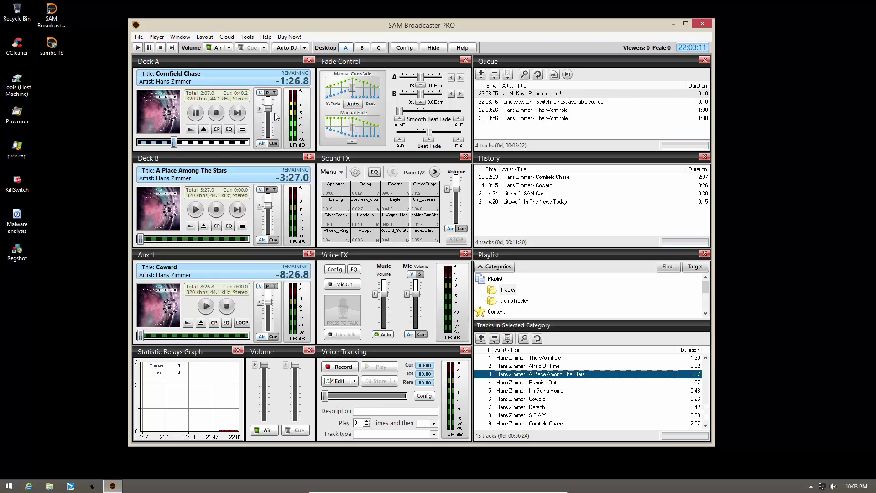
{"action": "left_click_drag", "start_coordinate": [268, 109], "coordinate": [268, 136]}
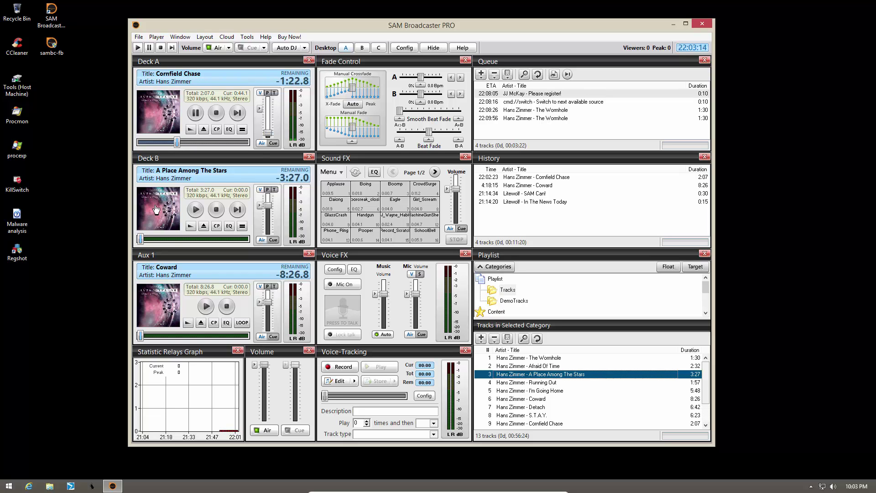
{"action": "left_click", "coordinate": [195, 210]}
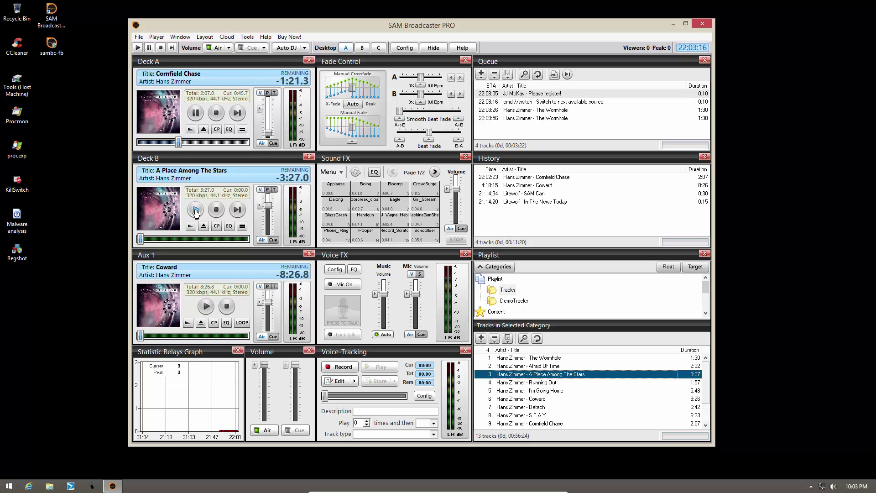
{"action": "left_click", "coordinate": [184, 239]}
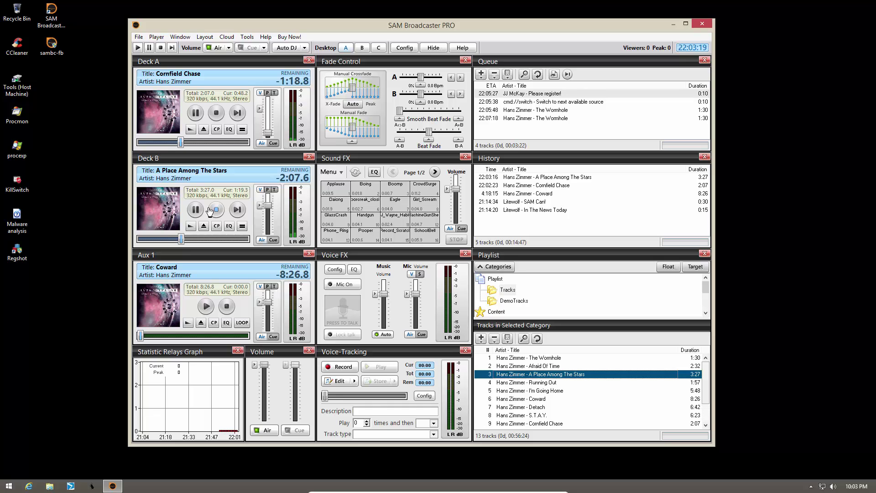
{"action": "left_click_drag", "start_coordinate": [268, 205], "coordinate": [269, 228]}
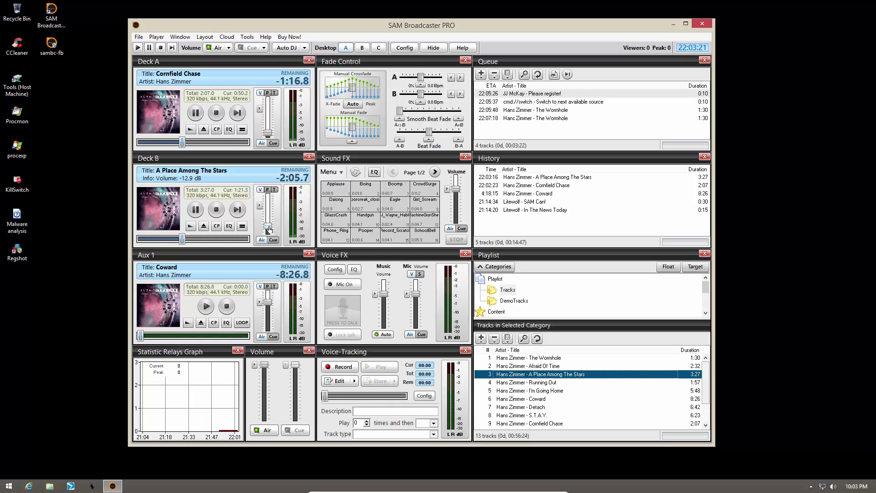
Pause Deck A and Deck B, and start playing Coward on Aux 1
{"action": "left_click", "coordinate": [195, 113]}
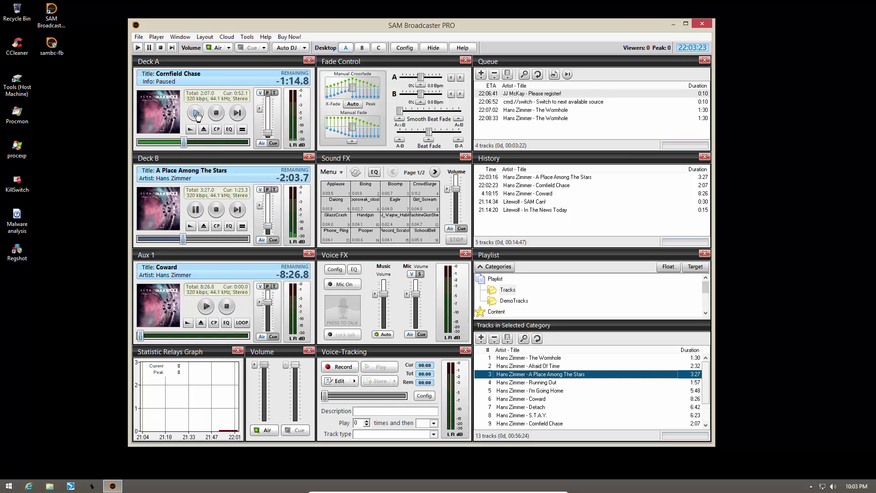
{"action": "left_click", "coordinate": [196, 210]}
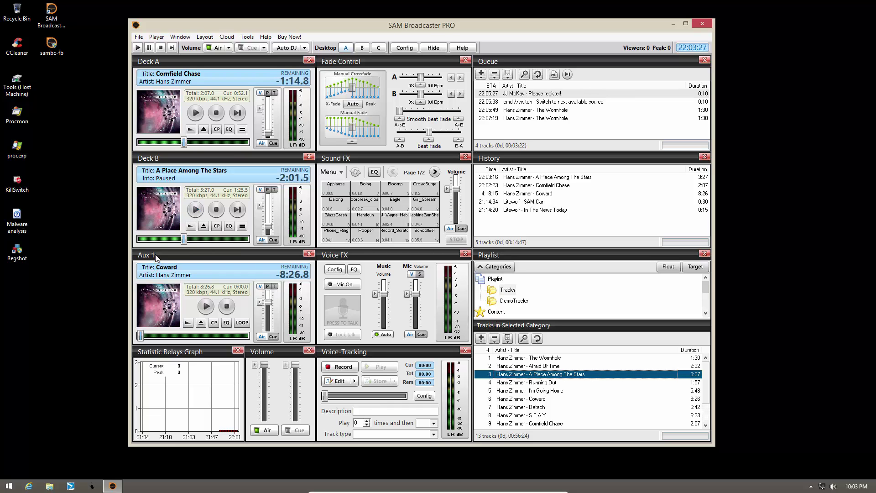
{"action": "left_click", "coordinate": [206, 306]}
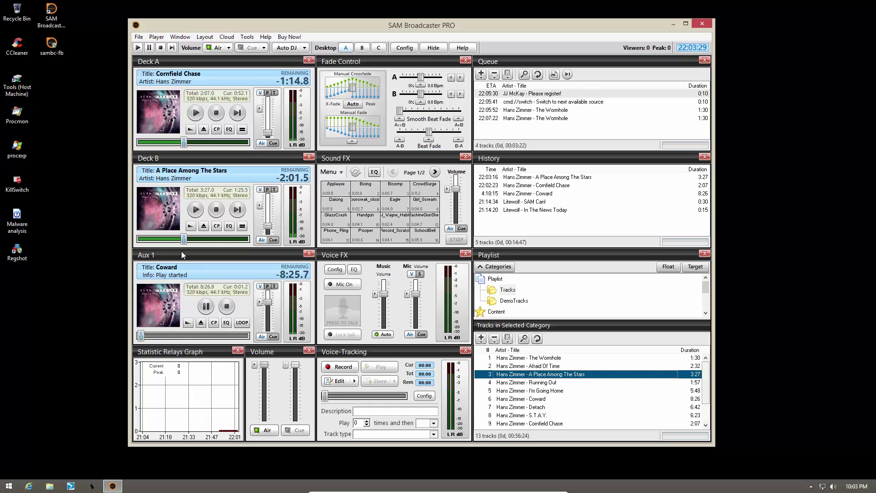
Stop Coward on Aux 1 and restart Cornfield Chase on Deck A
{"action": "left_click", "coordinate": [195, 113]}
{"action": "left_click", "coordinate": [216, 113]}
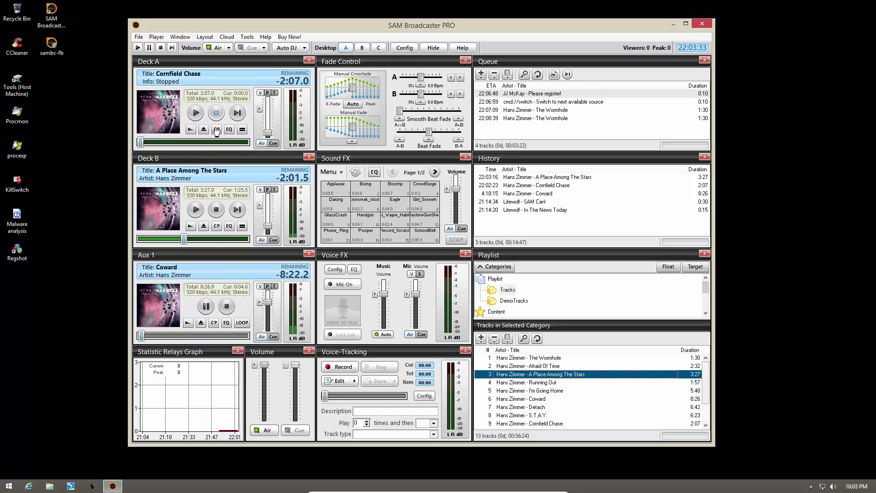
{"action": "left_click", "coordinate": [226, 306]}
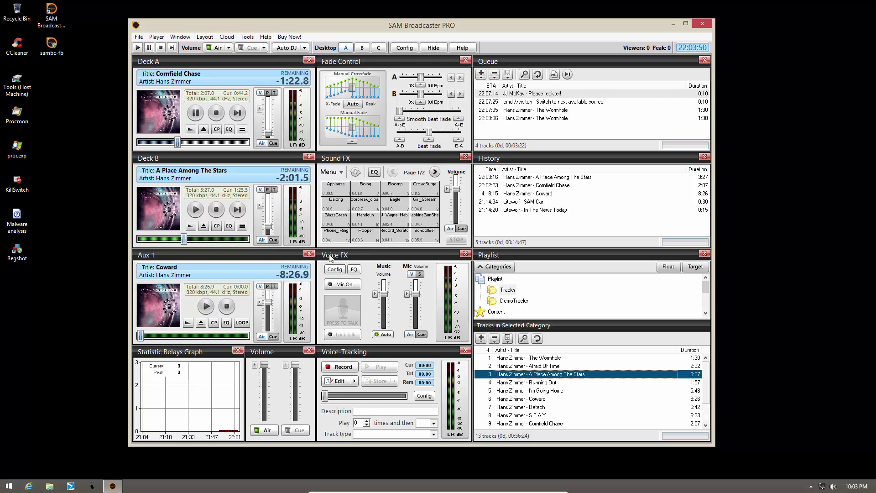
Turn on the Voice FX microphone, talk live over the music, and end the talk
{"action": "left_click", "coordinate": [343, 284]}
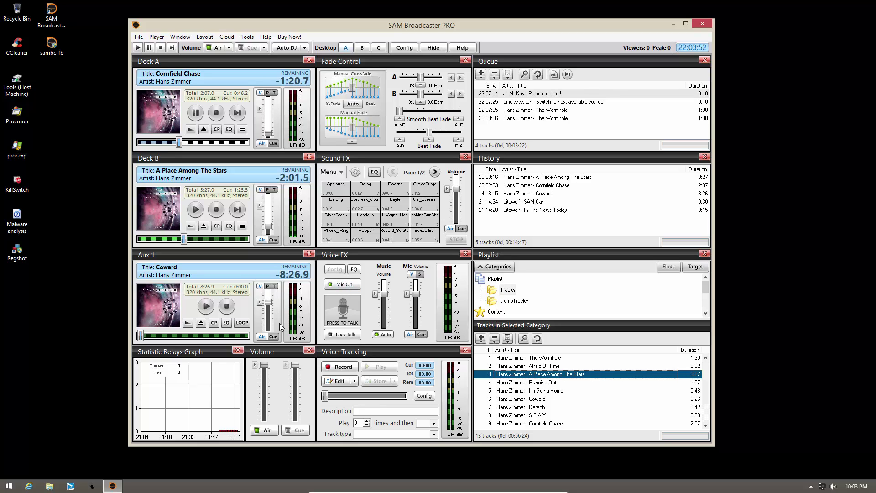
{"action": "left_click", "coordinate": [340, 316]}
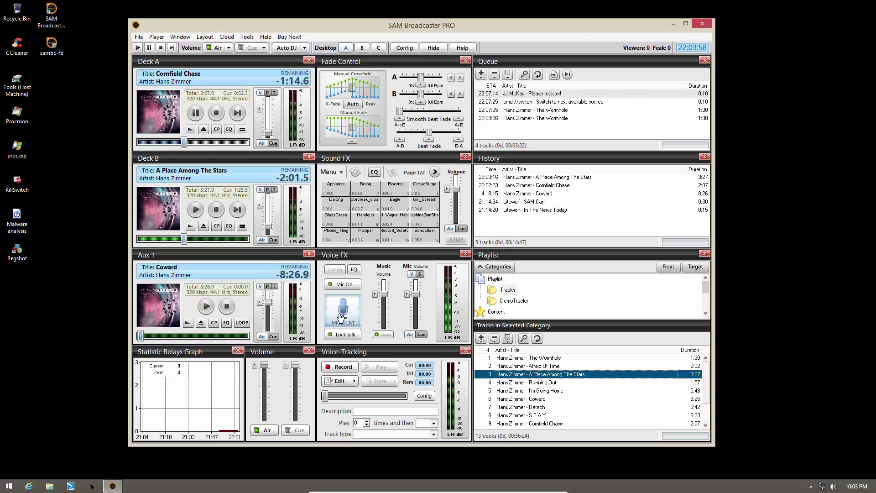
{"action": "left_click", "coordinate": [340, 316]}
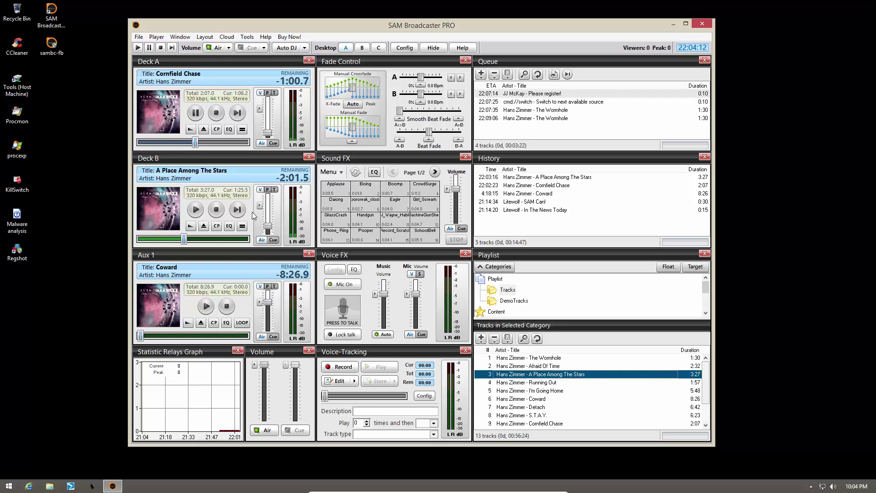
Record a short voice track and play it back, and stop the music on Deck A
{"action": "left_click", "coordinate": [337, 368]}
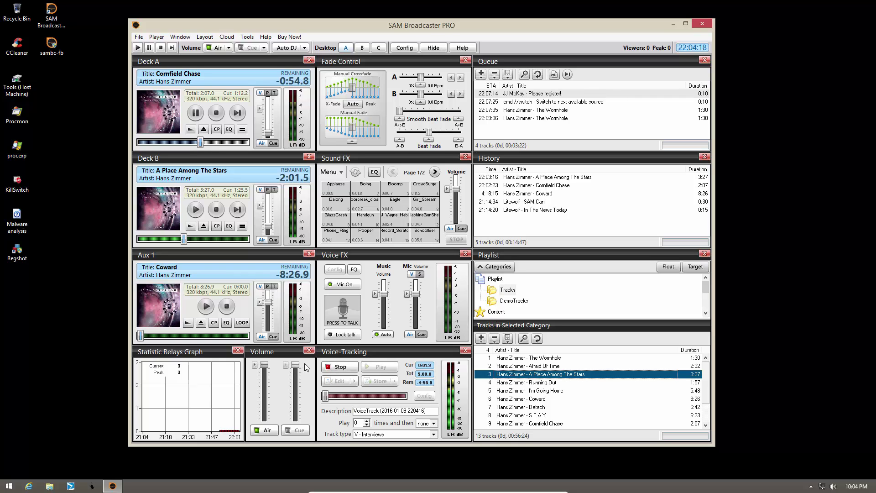
{"action": "left_click", "coordinate": [337, 367]}
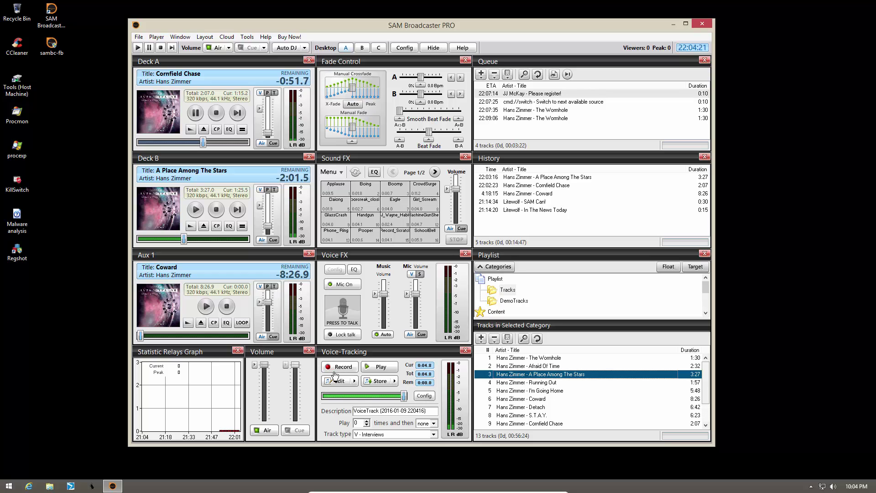
{"action": "left_click", "coordinate": [375, 370]}
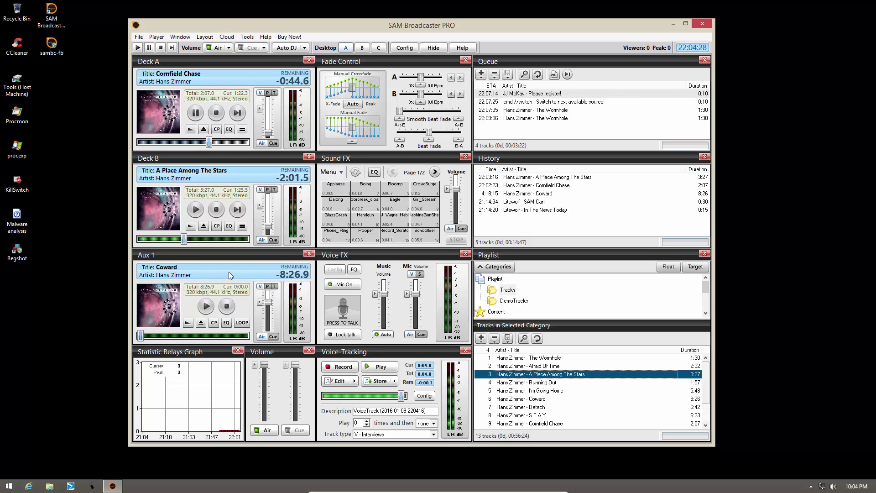
{"action": "left_click", "coordinate": [217, 113]}
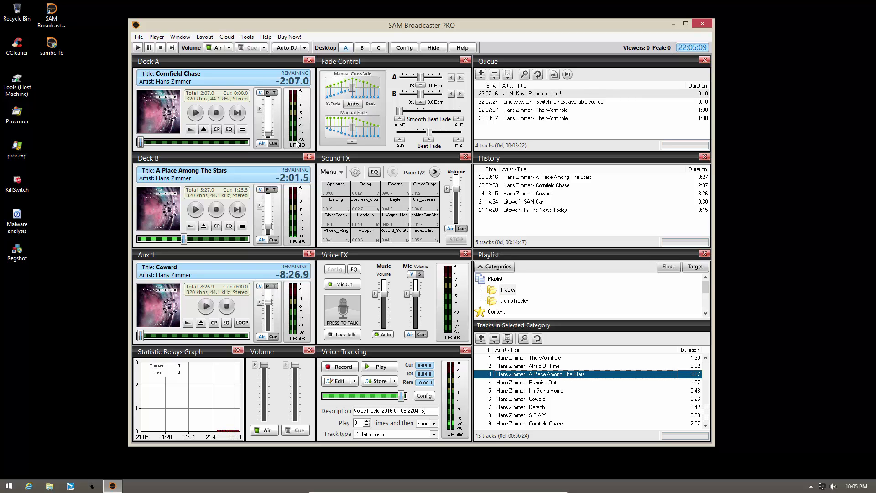
Open the main Air output volume control and move its slider to the maximum
{"action": "left_click", "coordinate": [228, 47]}
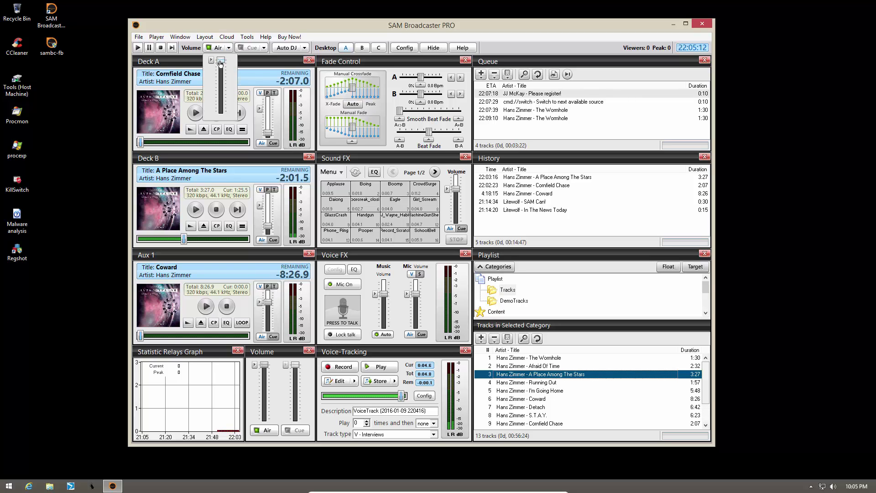
{"action": "mouse_move", "coordinate": [220, 60]}
{"action": "left_mouse_down"}
{"action": "mouse_move", "coordinate": [220, 101]}
{"action": "mouse_move", "coordinate": [218, 55]}
{"action": "left_mouse_up"}
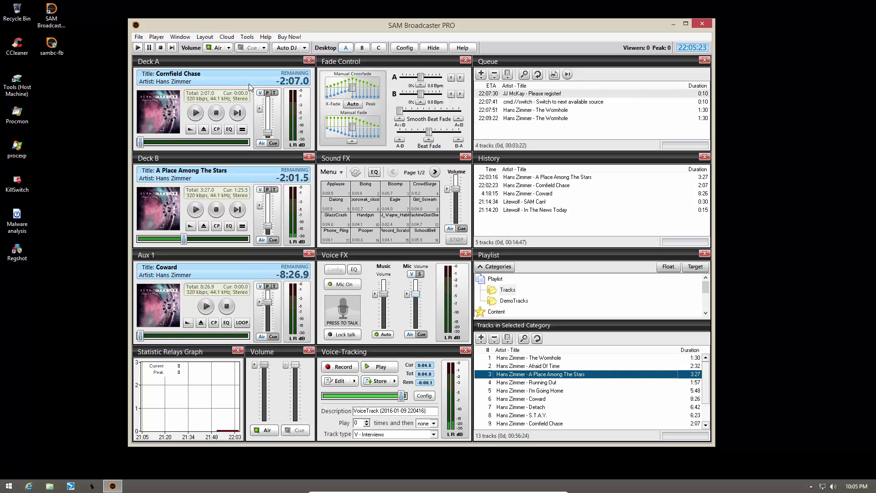
Open the program configuration and review the SAM Broadcaster Cloud, Member Details, Station Details and Statistic Relays settings
{"action": "left_click", "coordinate": [141, 38]}
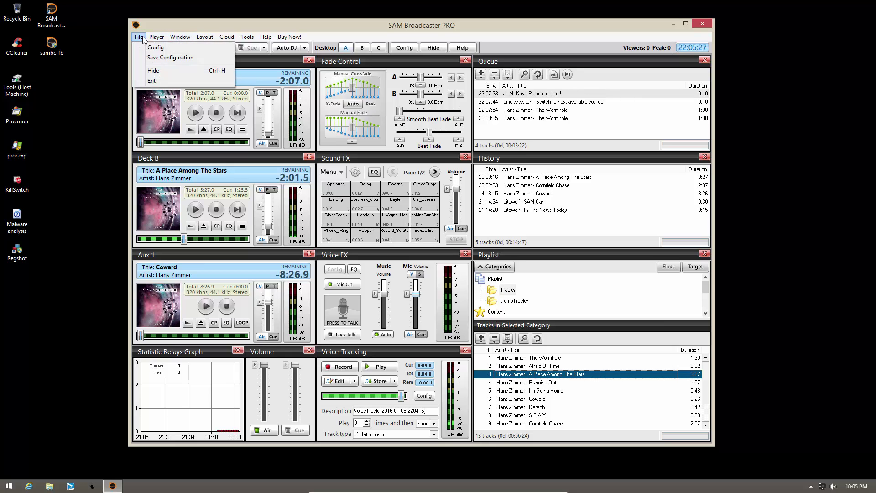
{"action": "left_click", "coordinate": [155, 47]}
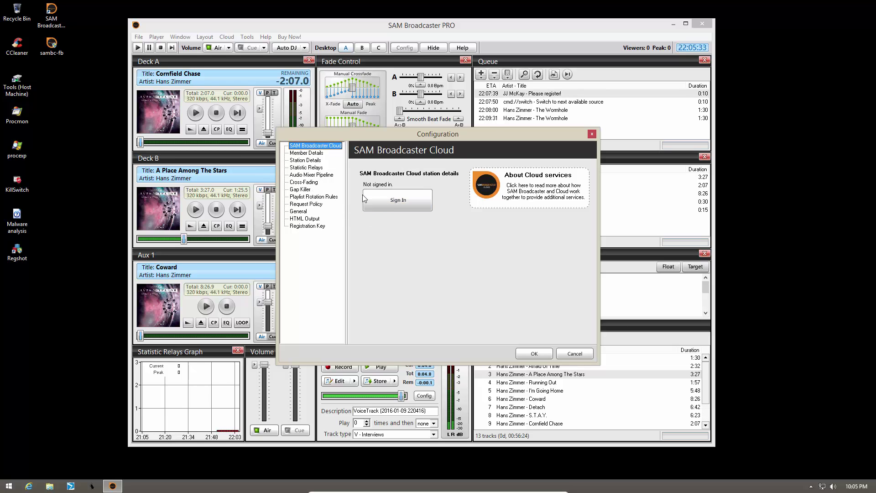
{"action": "left_click", "coordinate": [307, 155]}
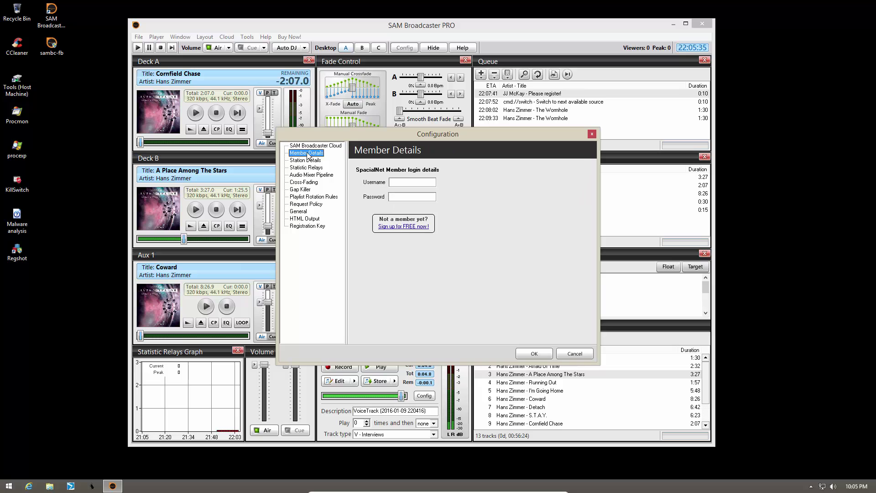
{"action": "left_click", "coordinate": [318, 162]}
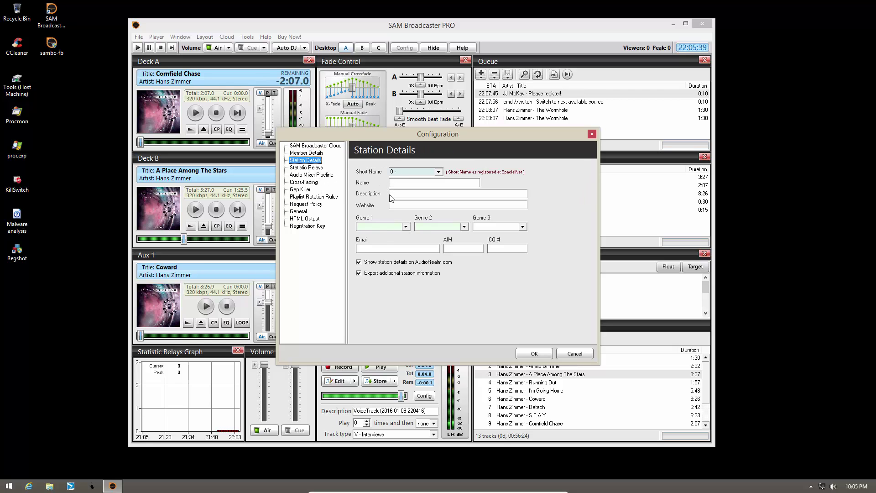
{"action": "left_click", "coordinate": [304, 168]}
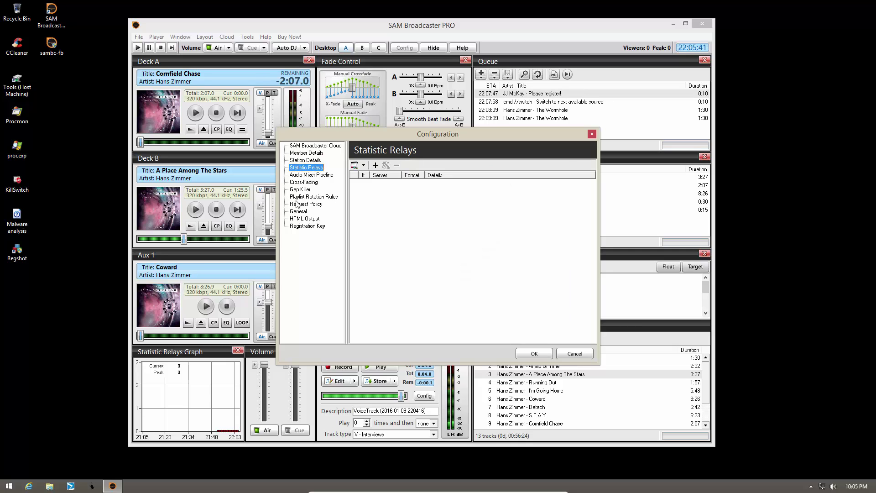
Review the Audio Mixer Pipeline, Cross-Fading, Gap Killer and Playlist Rotation Rules settings
{"action": "left_click", "coordinate": [311, 176]}
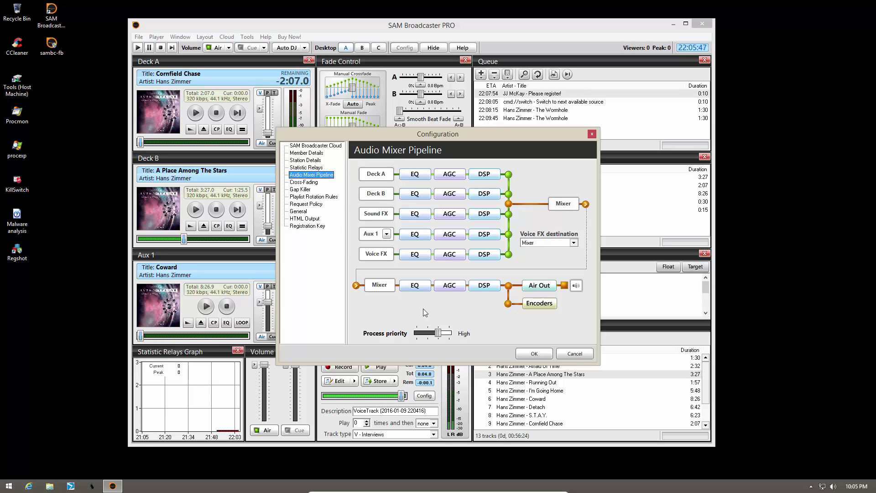
{"action": "left_click", "coordinate": [314, 182]}
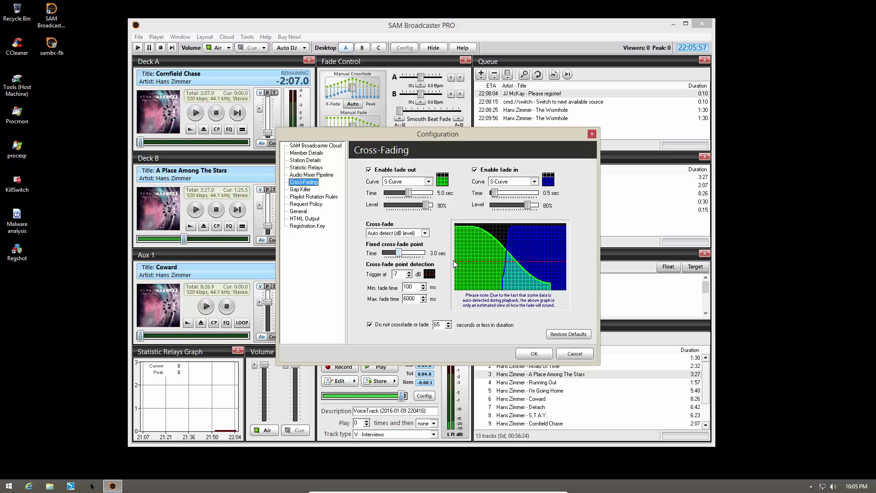
{"action": "left_click", "coordinate": [301, 189]}
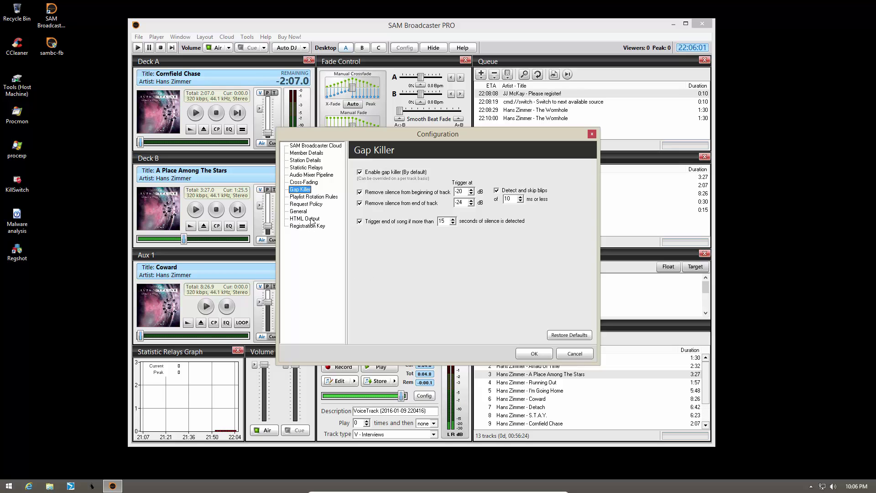
{"action": "left_click", "coordinate": [301, 197]}
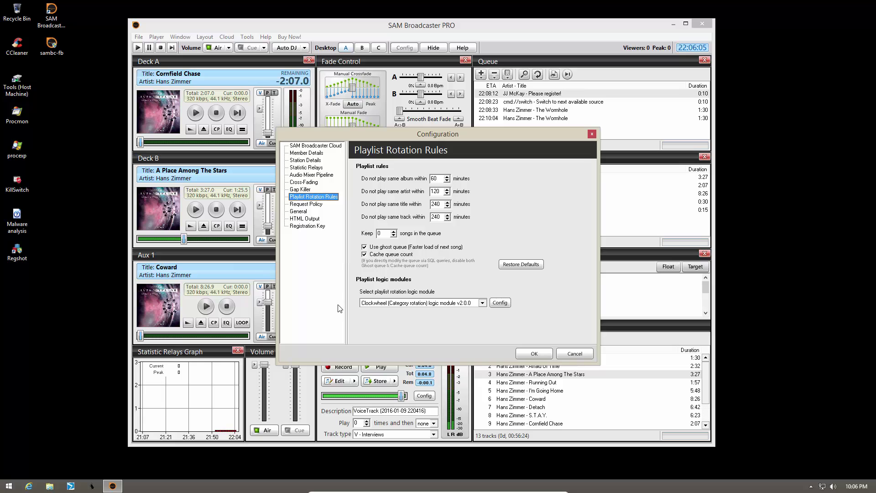
Review the Request Policy, General, HTML Output and Registration Key settings, and return to the Station Details and SAM Broadcaster Cloud pages
{"action": "left_click", "coordinate": [303, 204]}
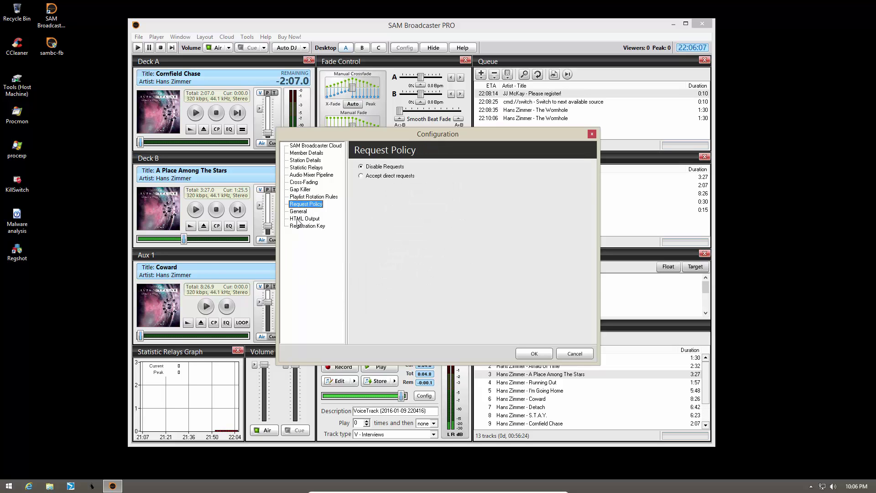
{"action": "left_click", "coordinate": [297, 211]}
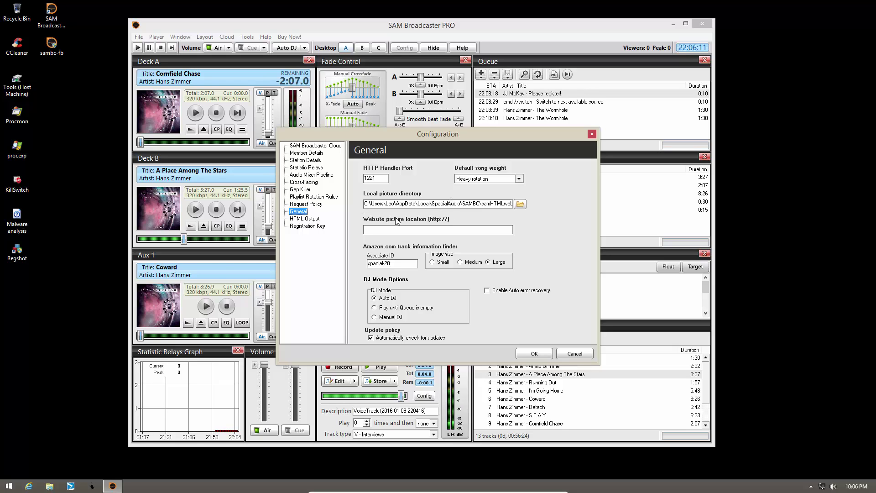
{"action": "left_click", "coordinate": [373, 229]}
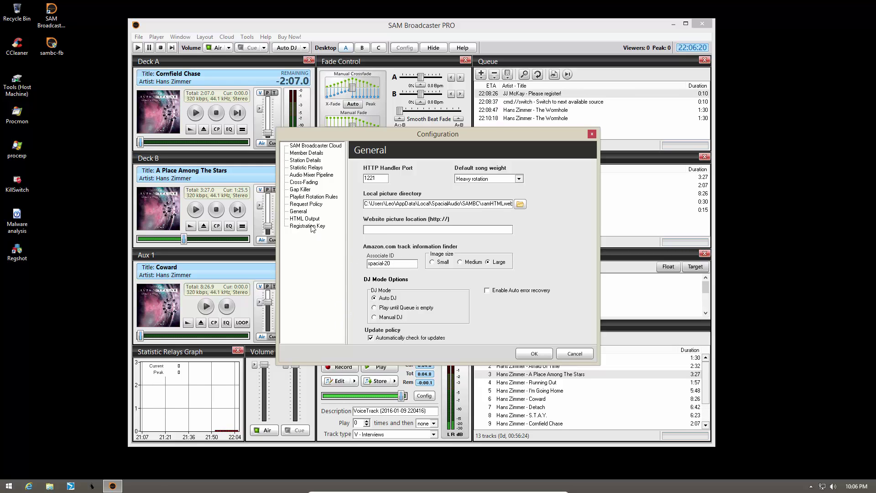
{"action": "left_click", "coordinate": [306, 205]}
{"action": "left_click", "coordinate": [305, 218]}
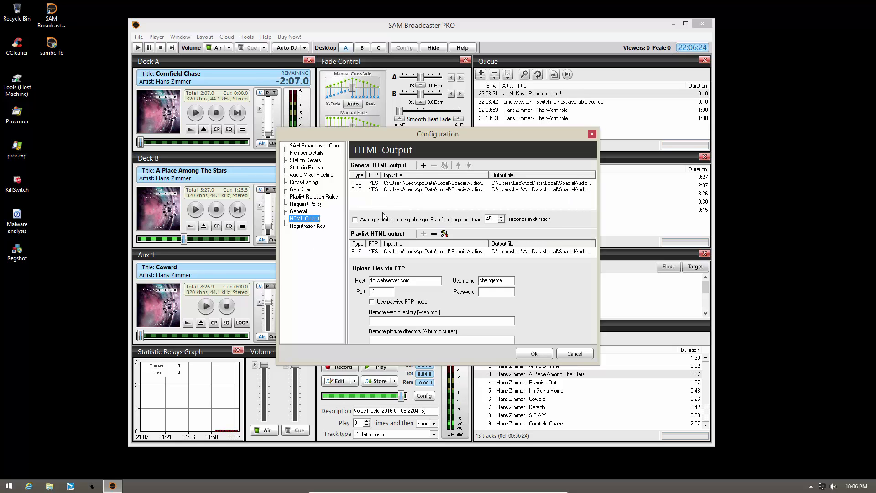
{"action": "left_click", "coordinate": [380, 280]}
{"action": "left_click", "coordinate": [308, 226]}
{"action": "left_click", "coordinate": [310, 160]}
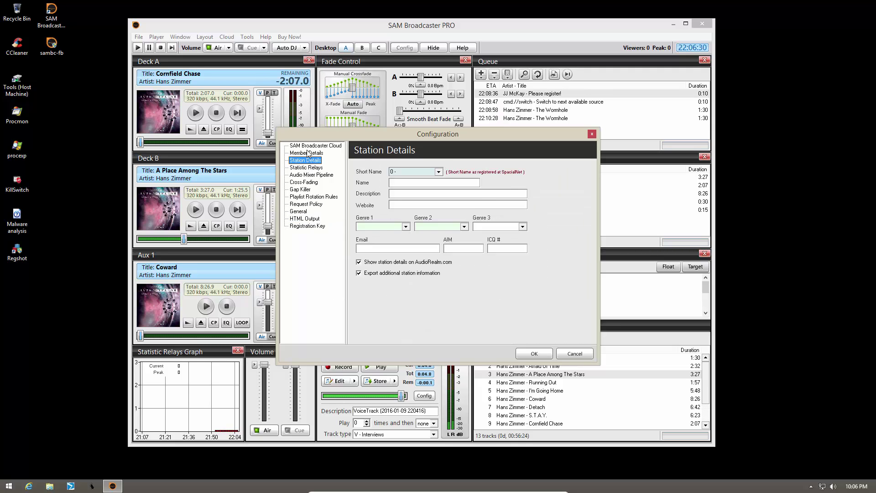
{"action": "left_click", "coordinate": [308, 147]}
Cancel the configuration without saving changes and close SAM Broadcaster PRO
{"action": "left_click", "coordinate": [573, 356]}
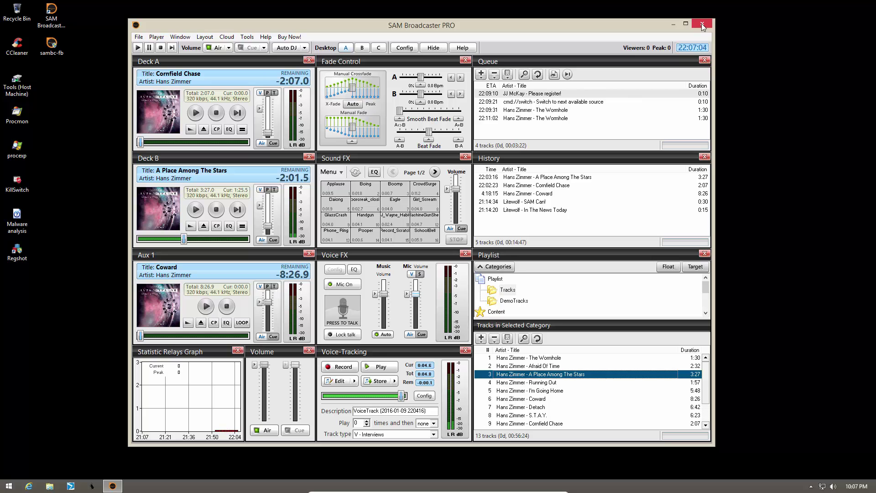
{"action": "left_click", "coordinate": [702, 26]}
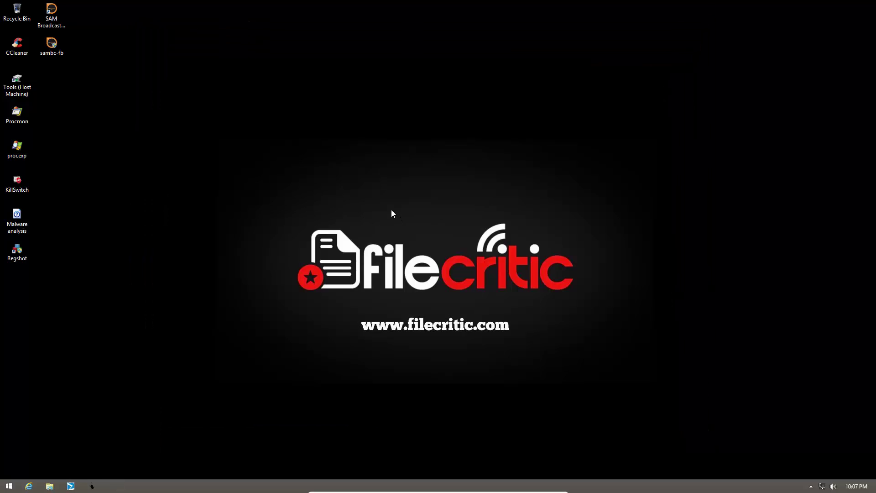